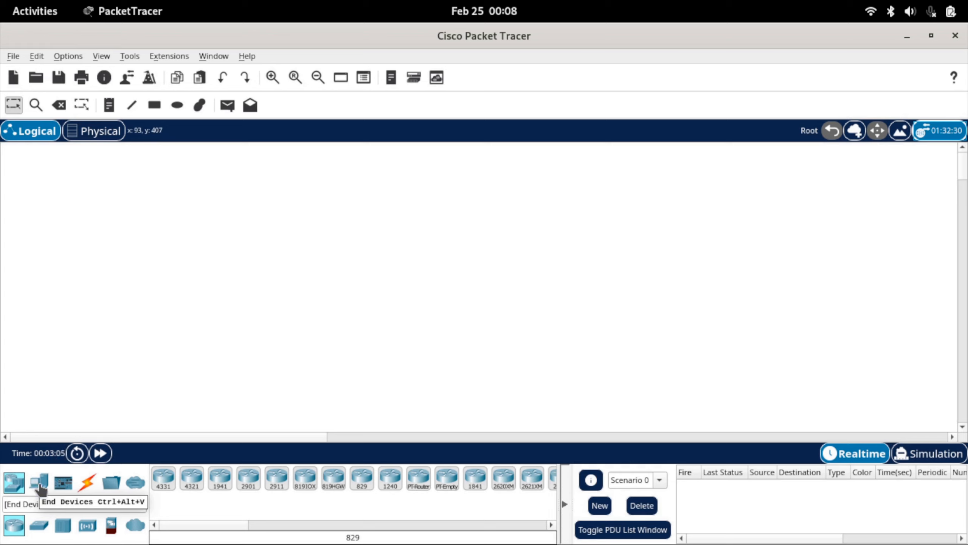
# Place two PC end devices side by side in the logical workspace.
pyautogui.click(40, 485)
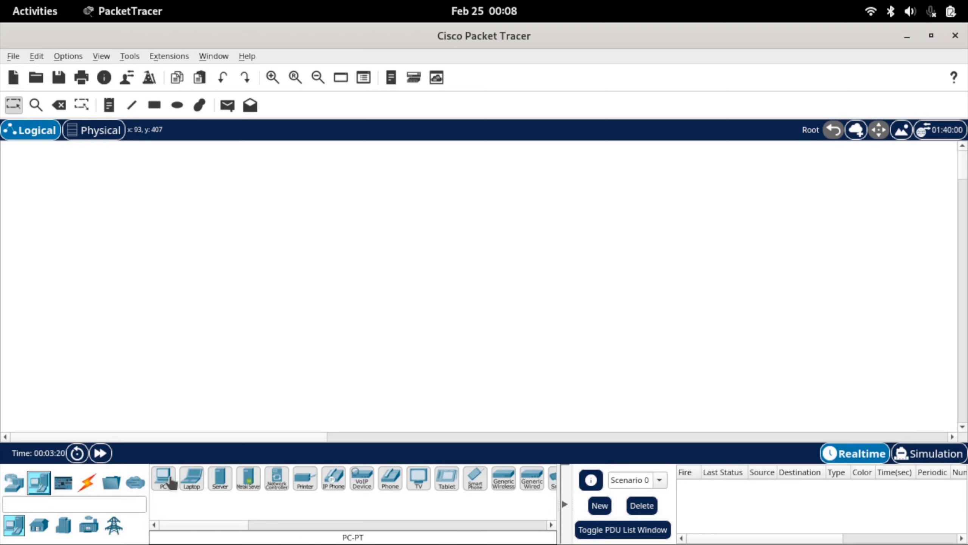
pyautogui.click(162, 480)
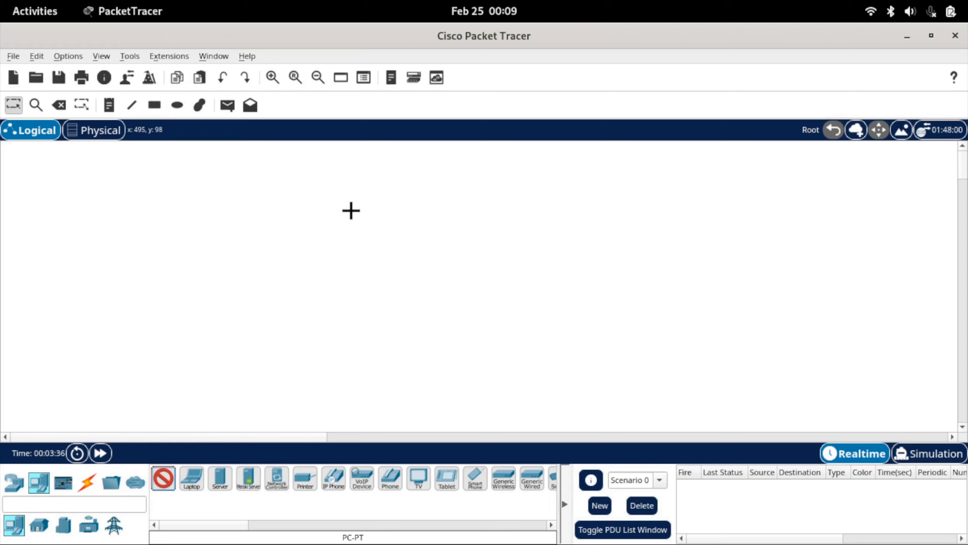
pyautogui.click(351, 210)
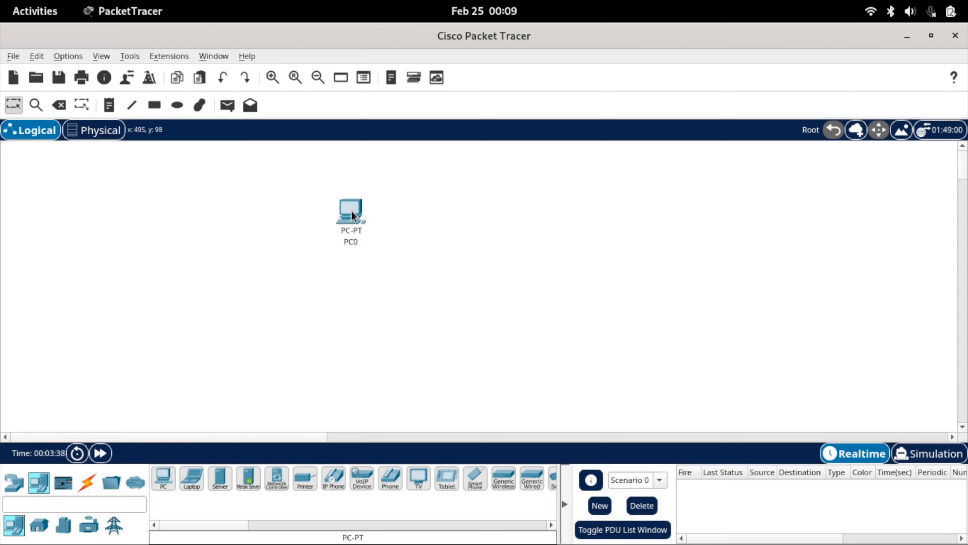
pyautogui.moveTo(349, 244)
pyautogui.click(168, 480)
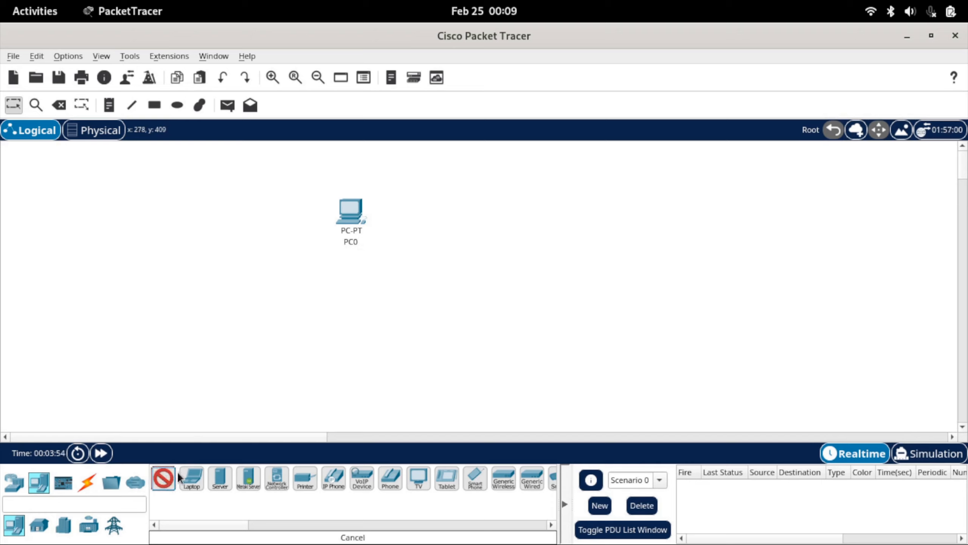
pyautogui.click(472, 213)
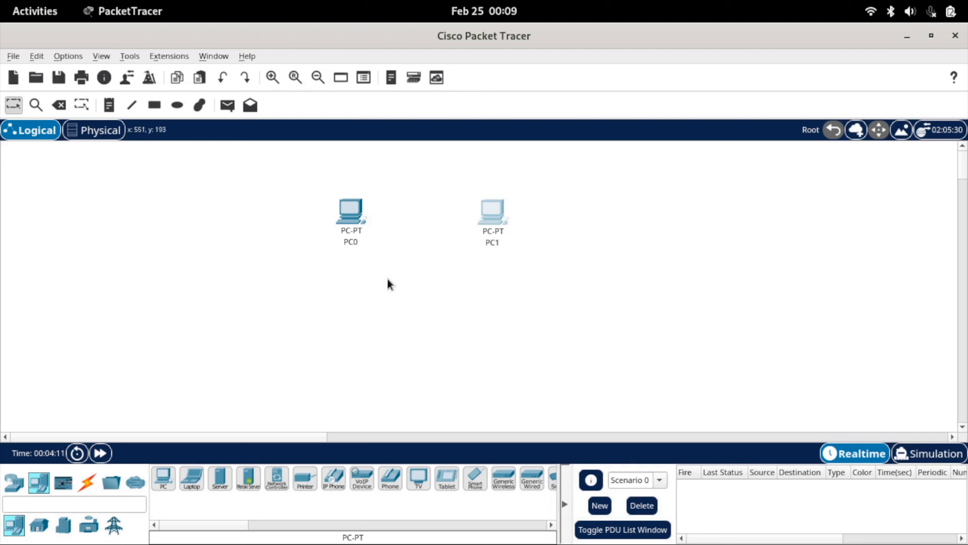
# Connect PC0's FastEthernet0 port to PC1's FastEthernet0 port with a Copper Cross-Over cable.
pyautogui.click(85, 483)
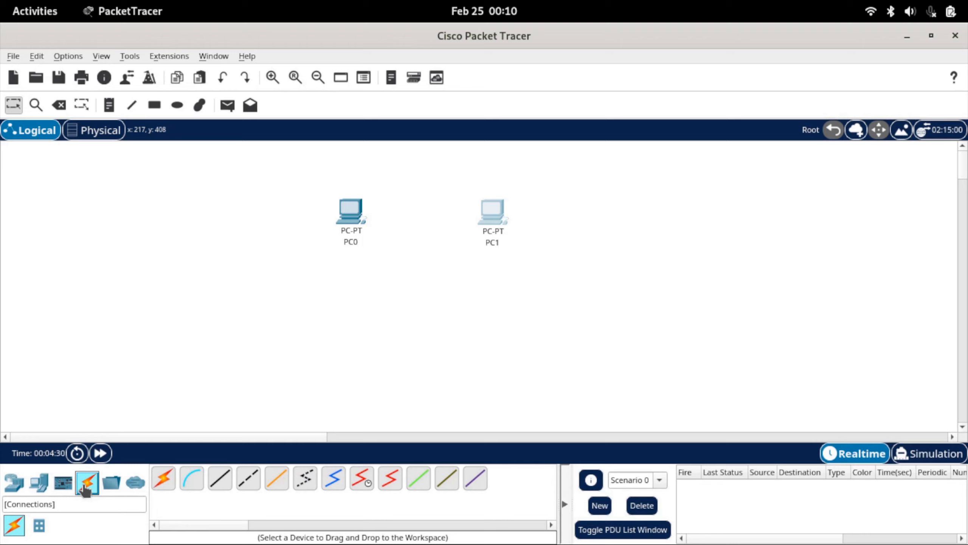
pyautogui.click(253, 485)
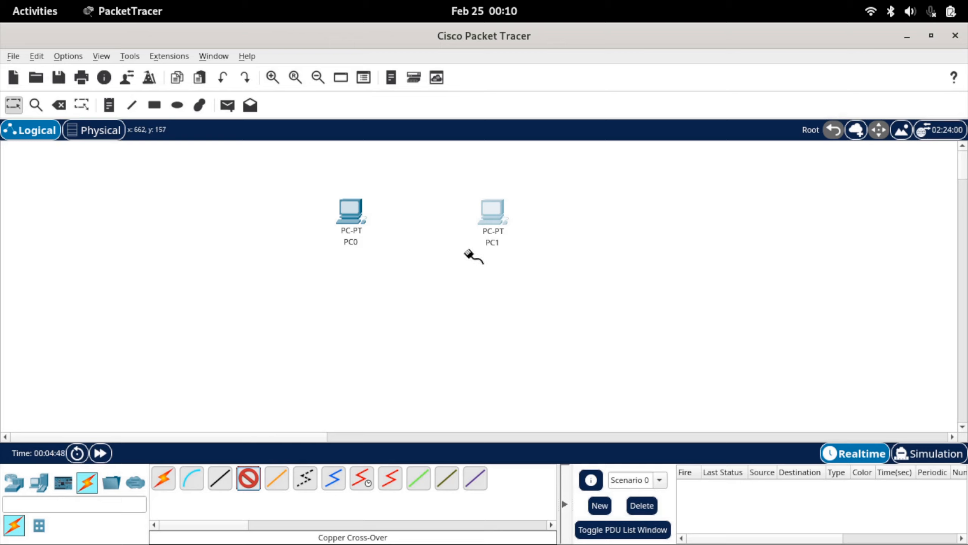
pyautogui.click(355, 214)
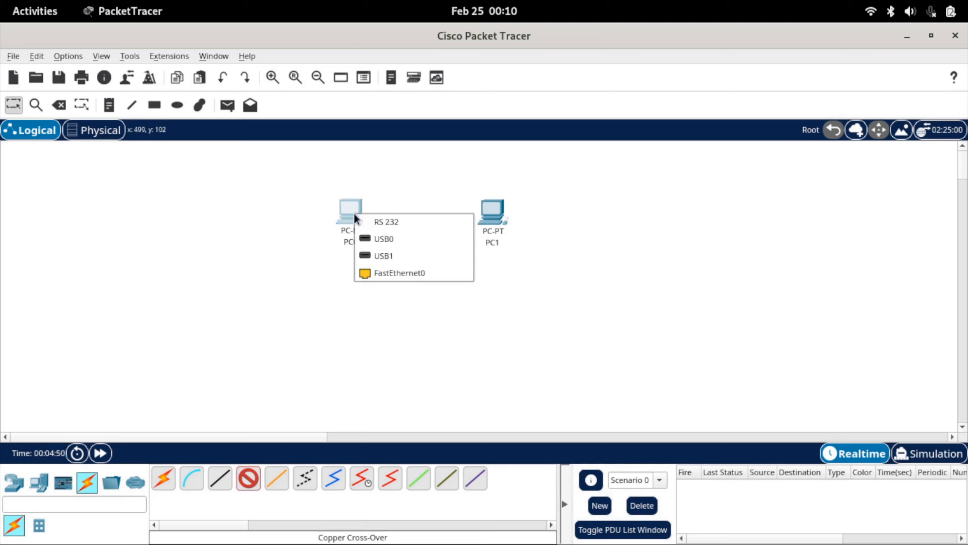
pyautogui.click(381, 272)
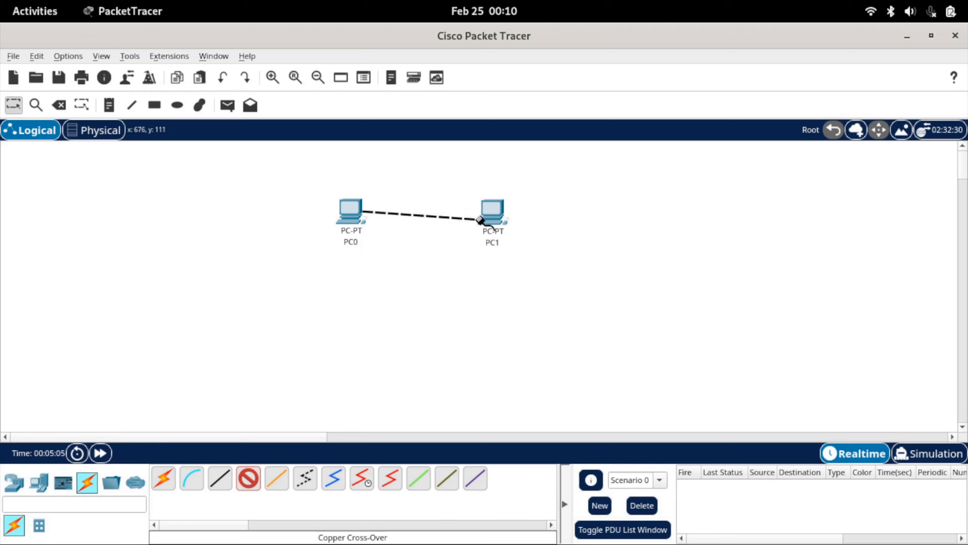
pyautogui.click(492, 213)
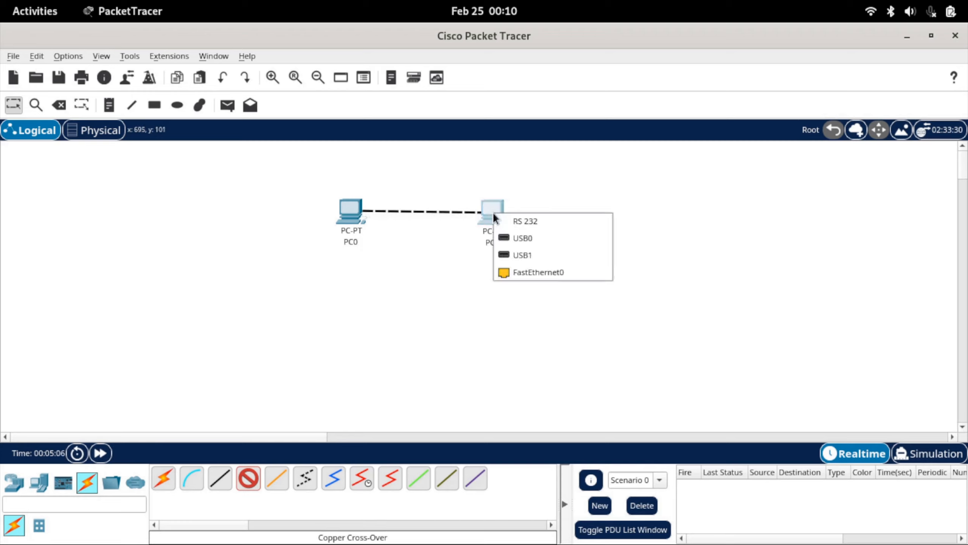
pyautogui.click(526, 275)
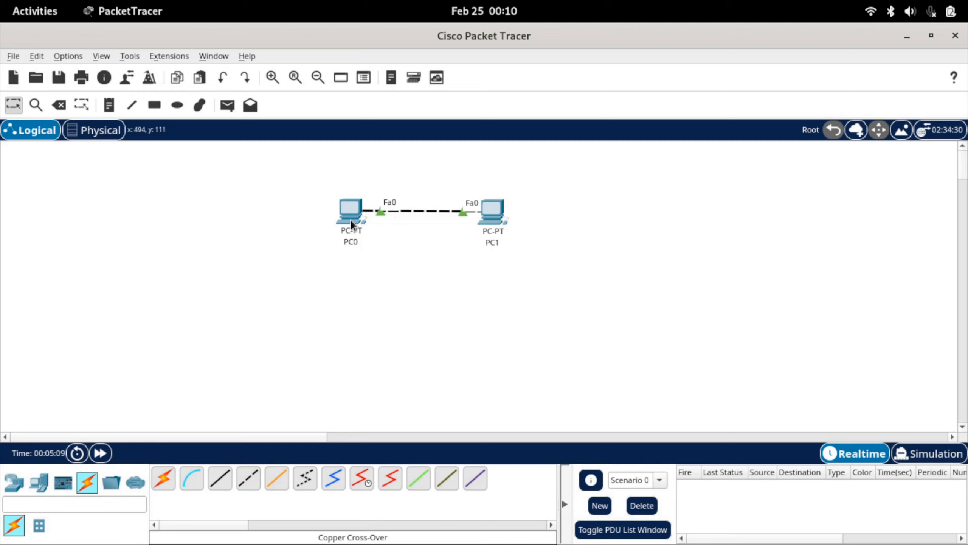
# Configure PC0 with static IPv4 address 192.168.1.1 and subnet mask 255.255.255.0, and close its window.
pyautogui.moveTo(351, 219); pyautogui.dragTo(348, 224)
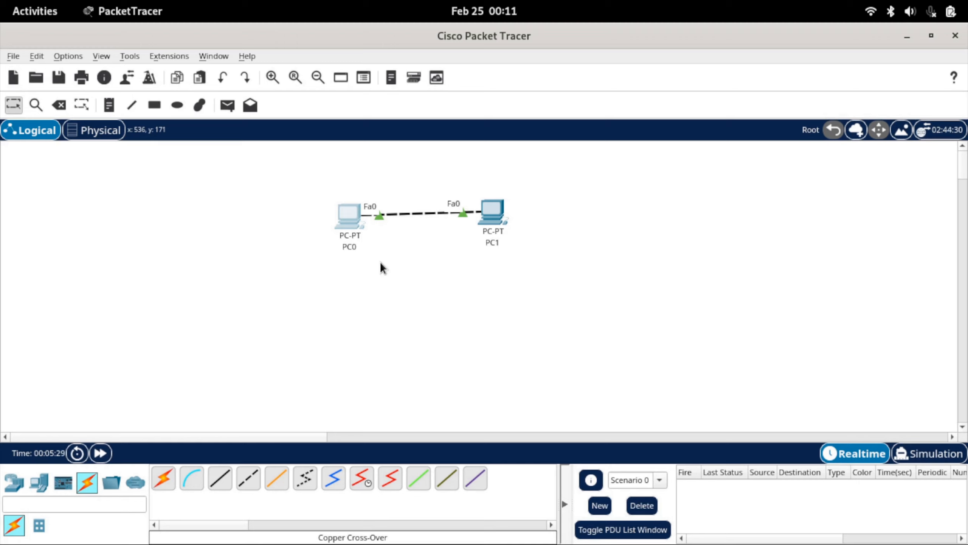
pyautogui.click(348, 225)
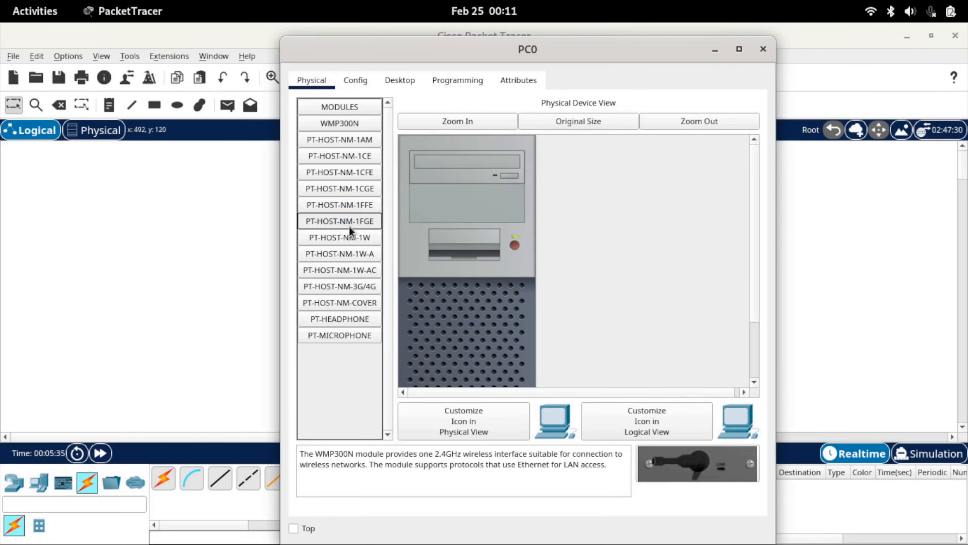
pyautogui.press('super+Up')
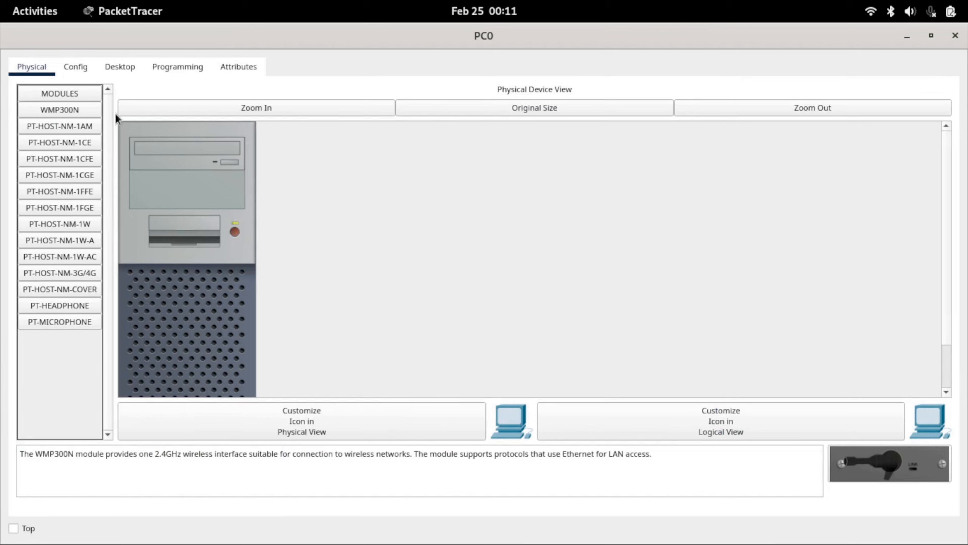
pyautogui.click(118, 64)
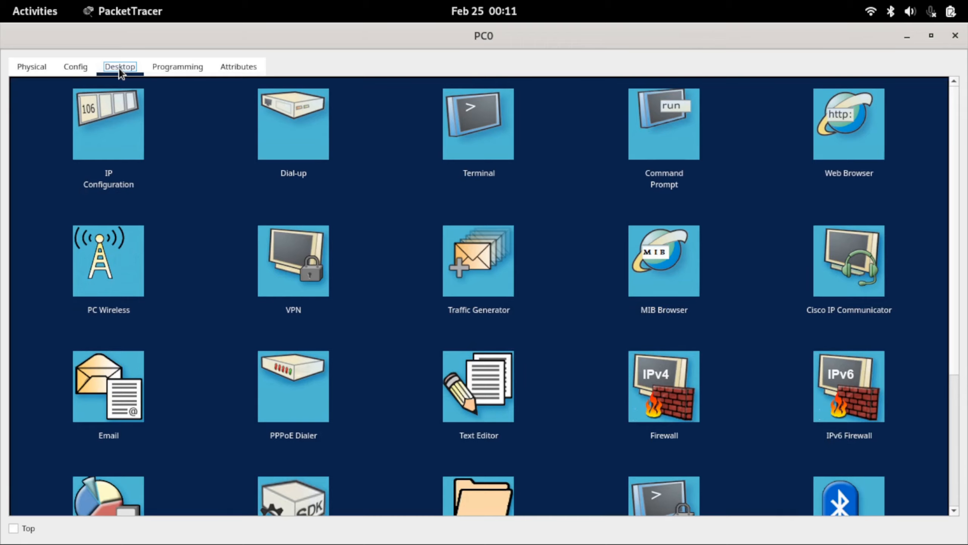
pyautogui.click(112, 137)
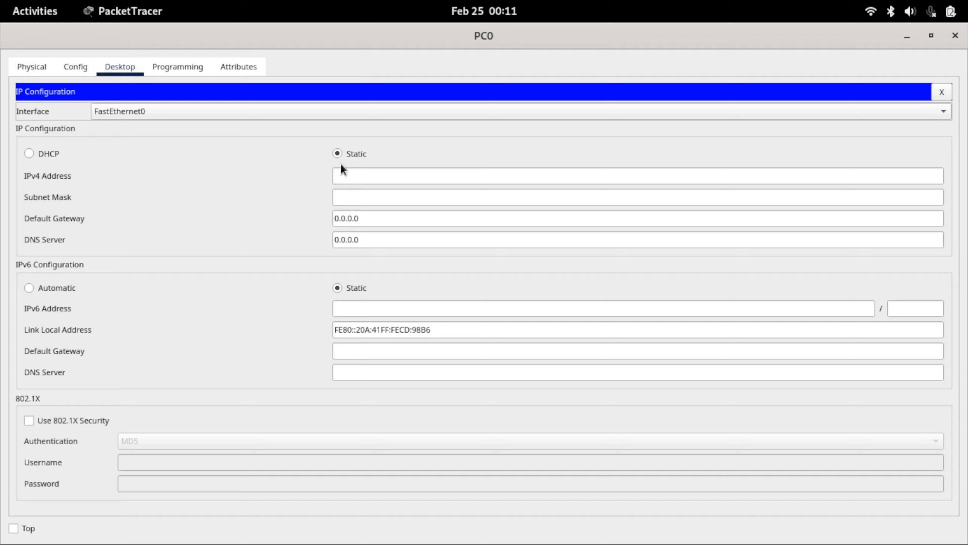
pyautogui.click(341, 178)
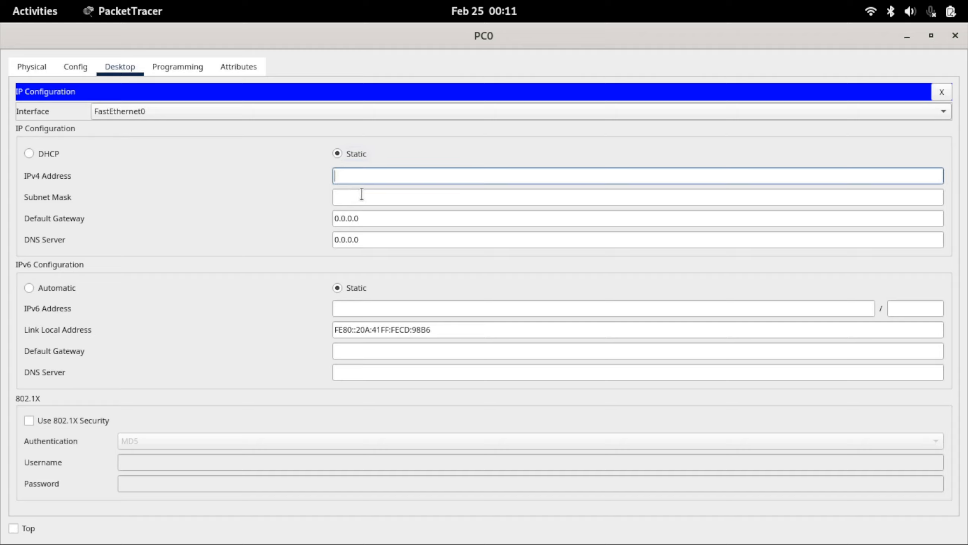
pyautogui.write('192.168.1.1')
pyautogui.click(363, 195)
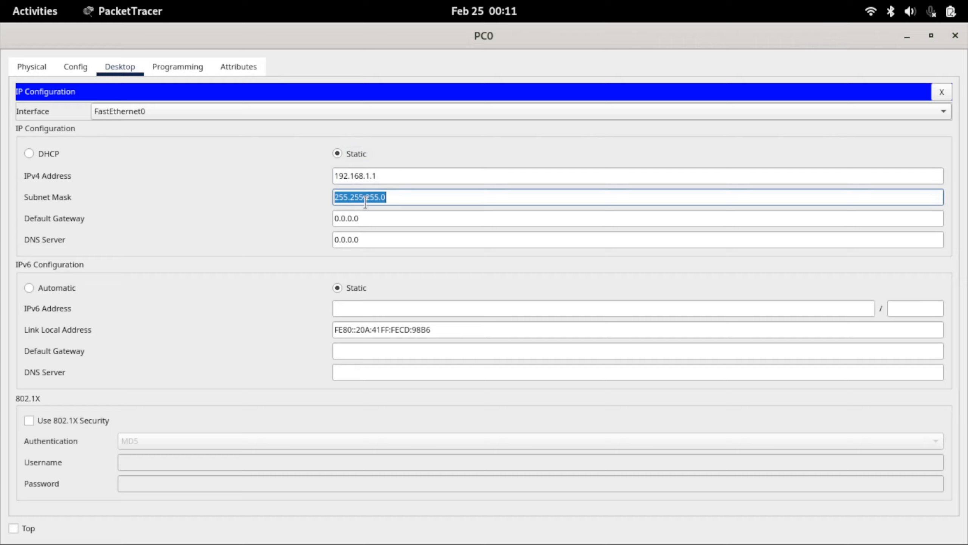
pyautogui.click(397, 201)
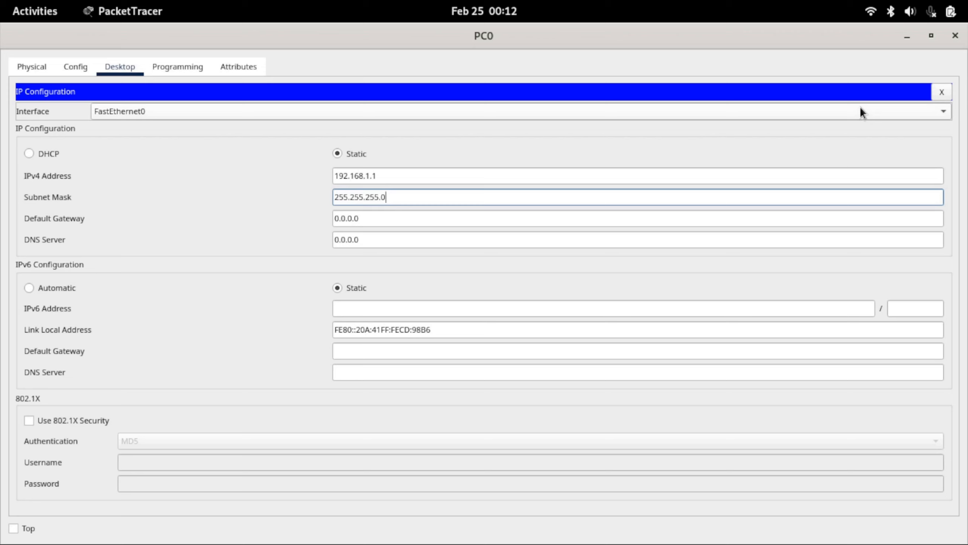
pyautogui.click(955, 35)
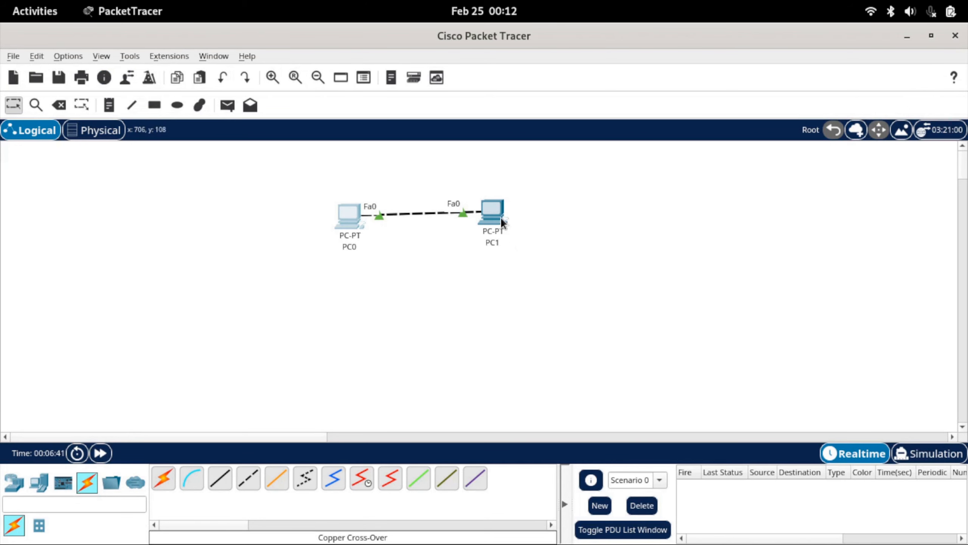
# Configure PC1 with static IPv4 address 192.168.1.2 and subnet mask 255.255.255.0, and close its window.
pyautogui.moveTo(501, 221); pyautogui.dragTo(502, 221)
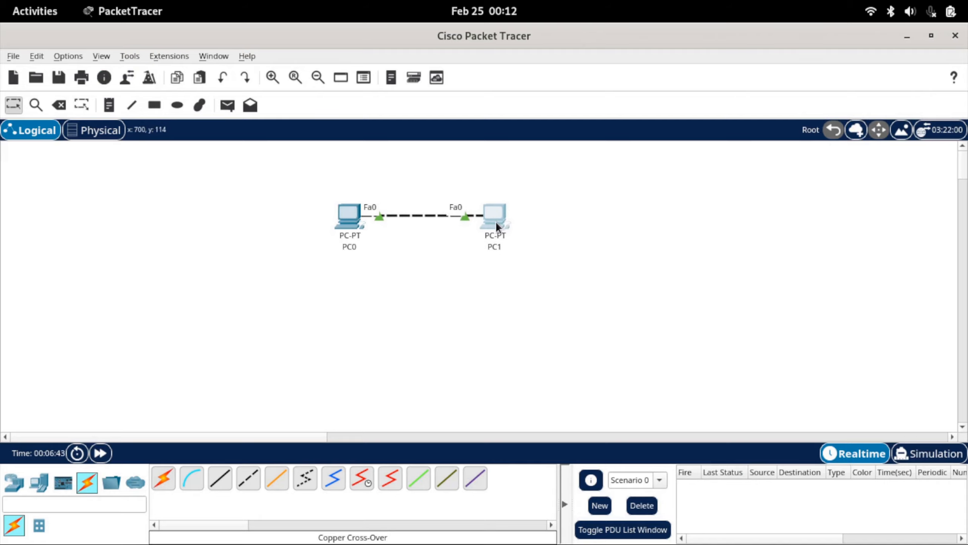
pyautogui.click(497, 225)
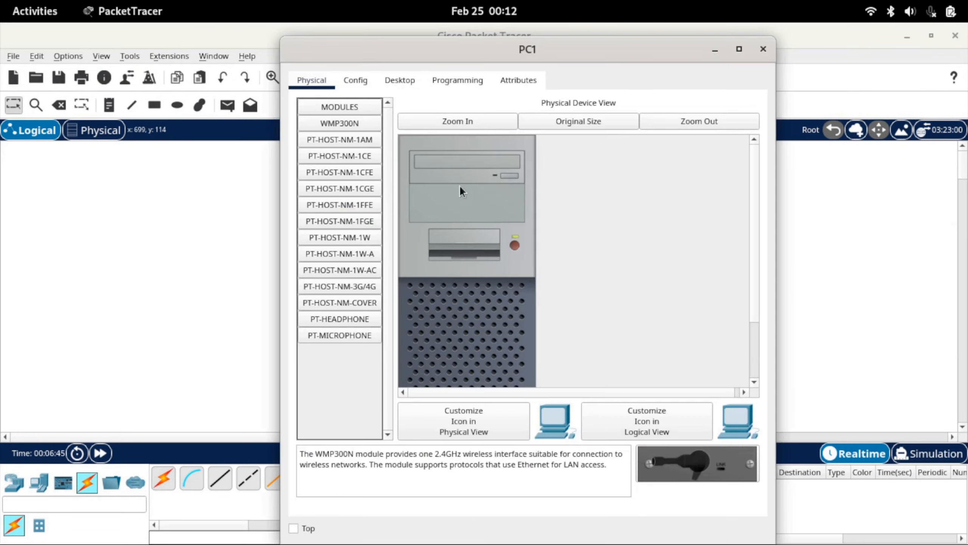
pyautogui.click(402, 85)
pyautogui.click(350, 147)
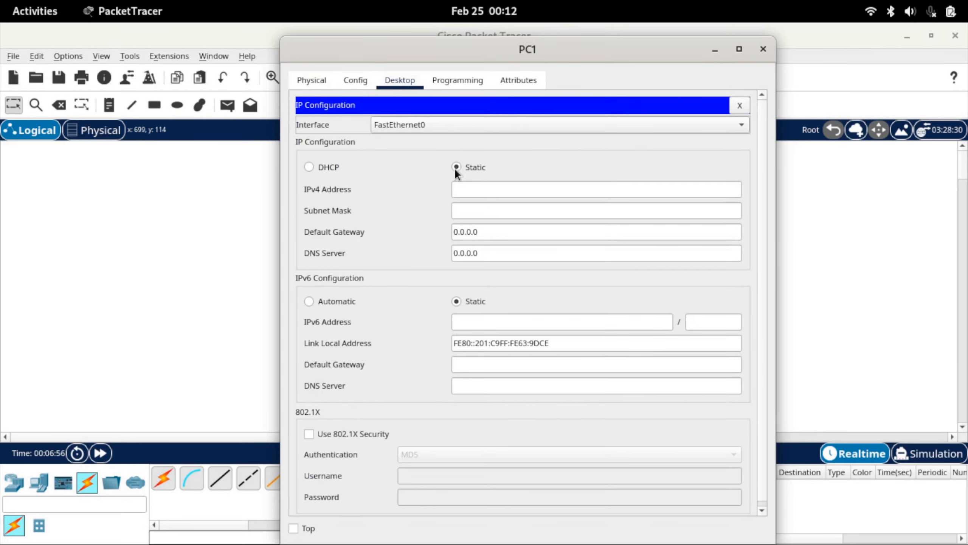
pyautogui.click(455, 168)
pyautogui.click(466, 187)
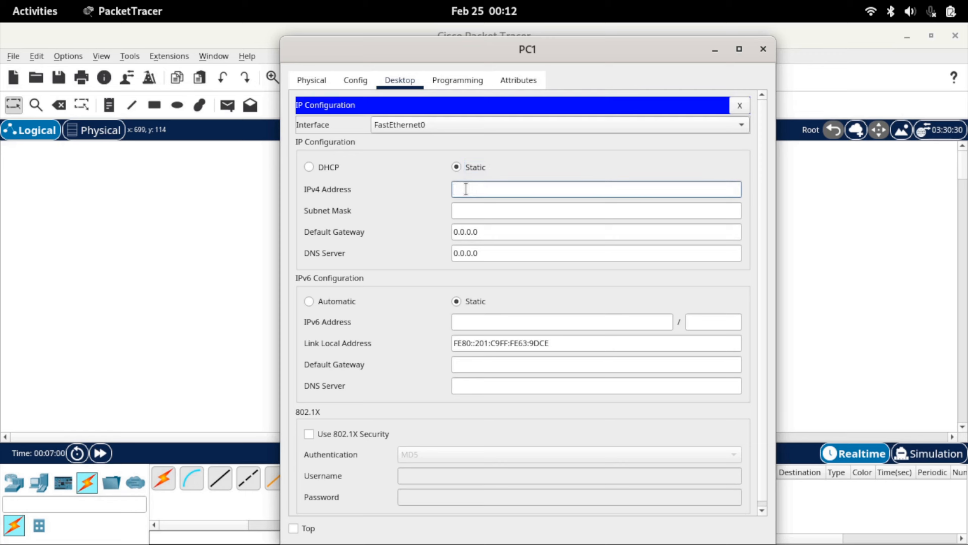
pyautogui.write('192.168')
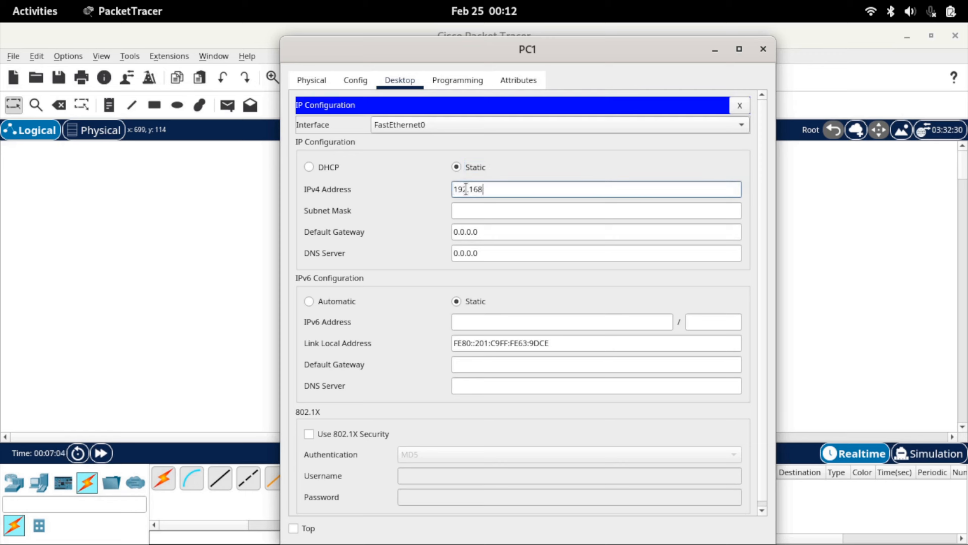
pyautogui.write('.1.2')
pyautogui.press('Tab')
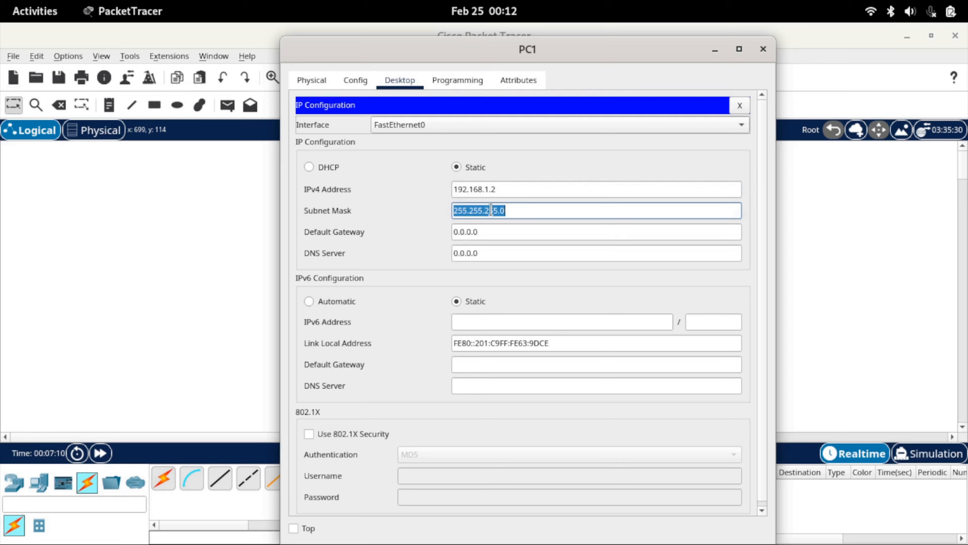
pyautogui.click(506, 210)
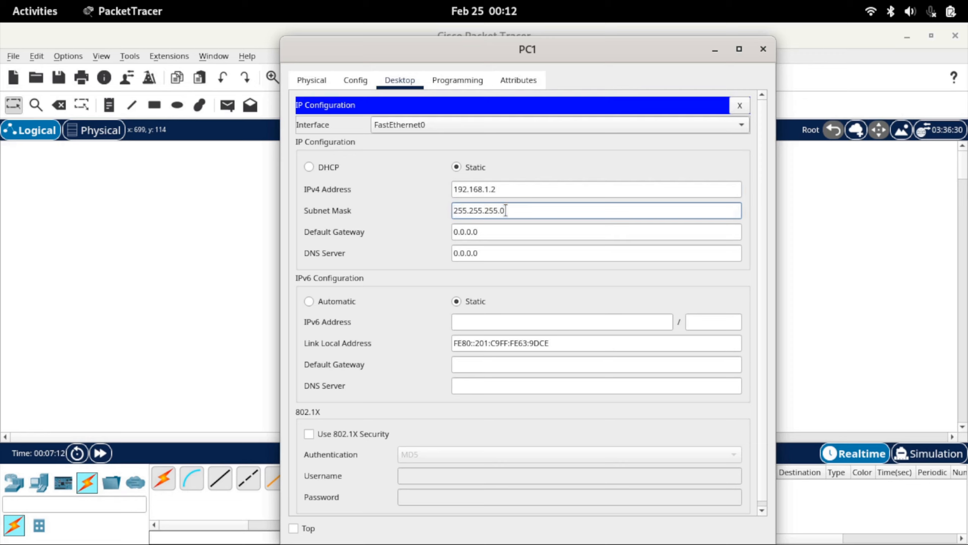
pyautogui.click(736, 109)
pyautogui.click(761, 48)
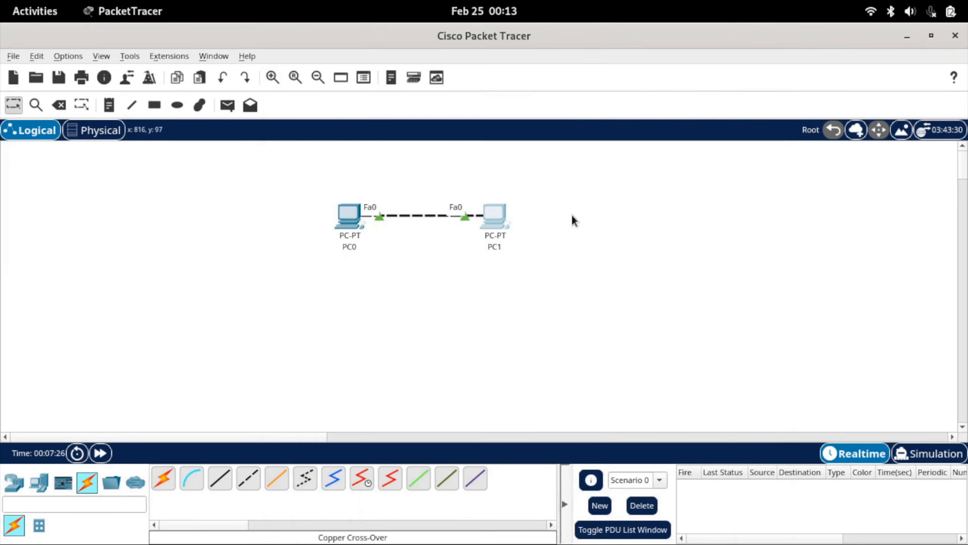
# Ping 192.168.1.2 from PC0's Command Prompt, review the replies and close PC0's window.
pyautogui.moveTo(354, 224)
pyautogui.moveTo(492, 216)
pyautogui.click(346, 225)
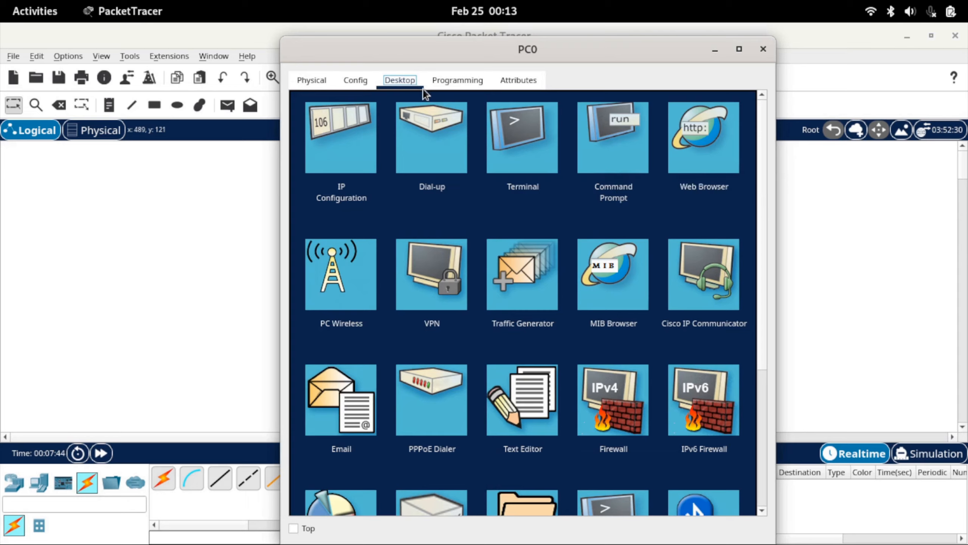
pyautogui.click(623, 150)
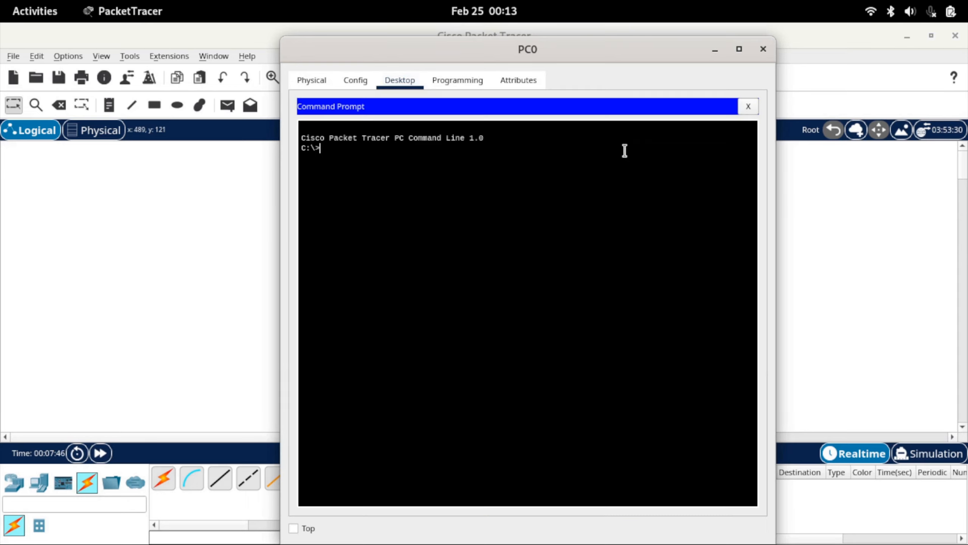
pyautogui.click(739, 49)
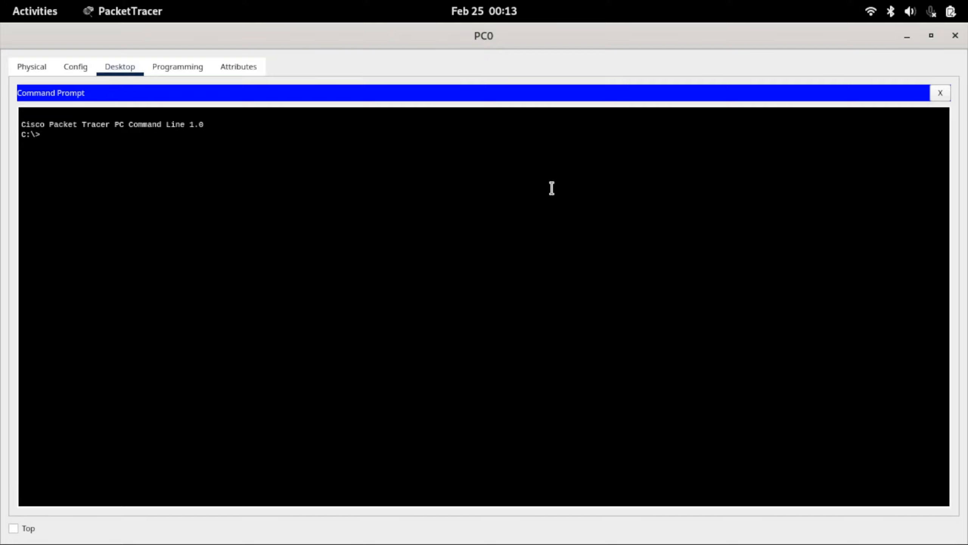
pyautogui.write('ping 192.168.1.2')
pyautogui.press('Return')
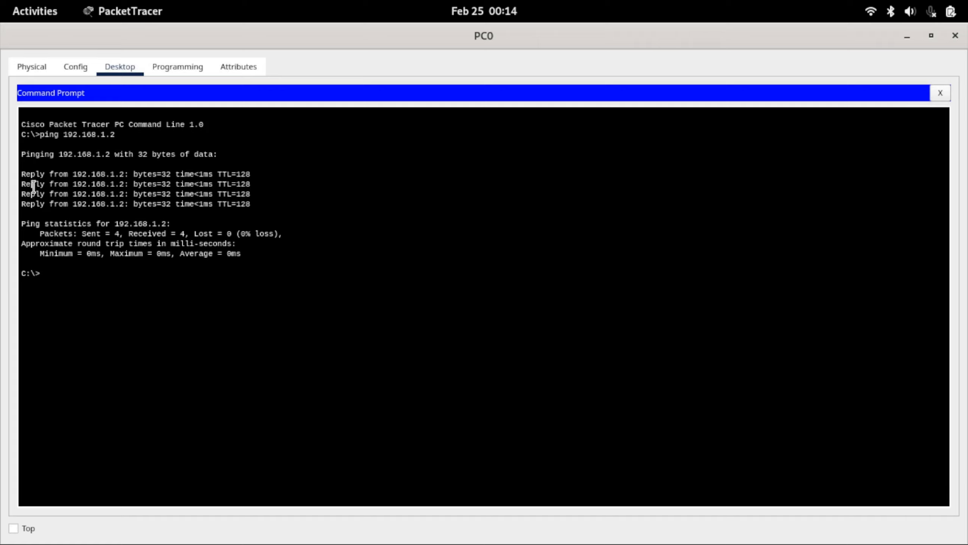
pyautogui.moveTo(21, 174); pyautogui.dragTo(257, 206)
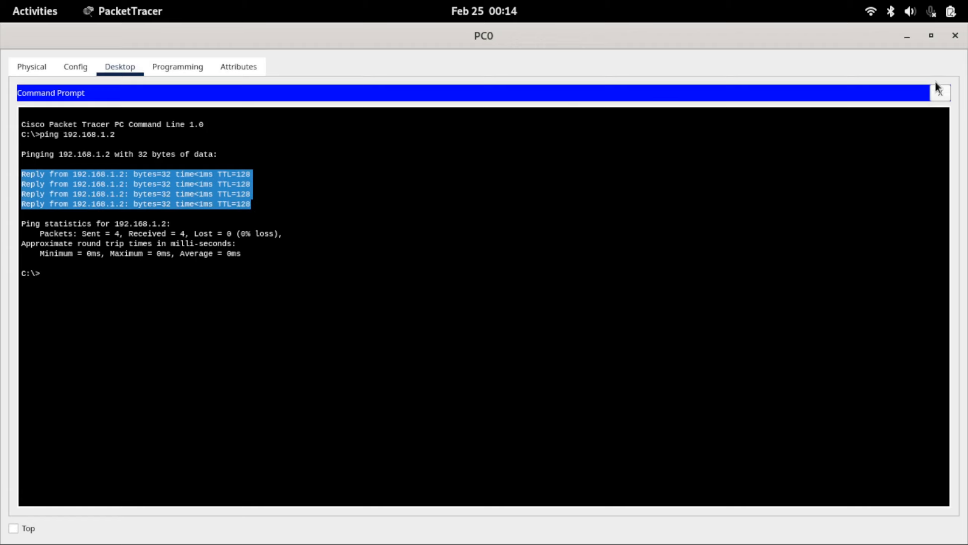
pyautogui.click(954, 36)
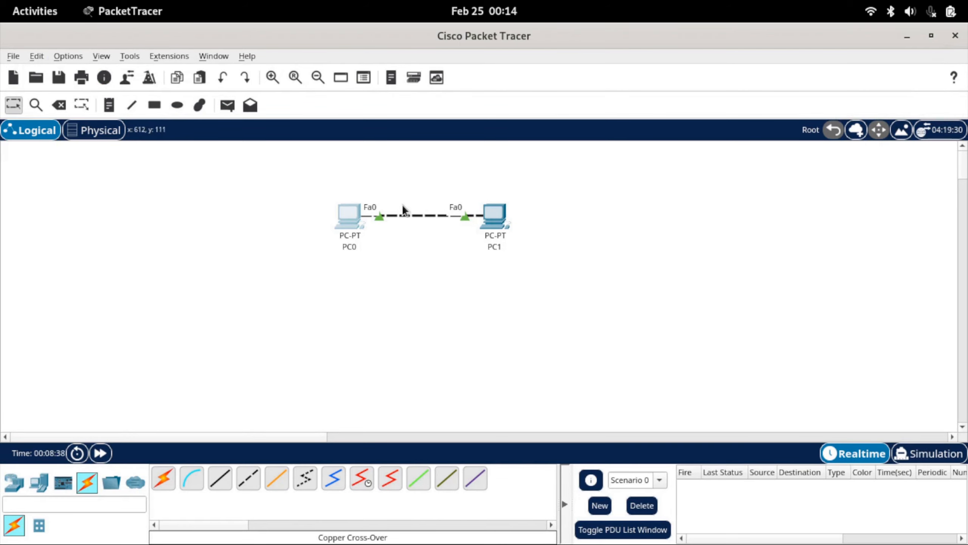
# Send a simple PDU from PC0 to PC1 and another from PC1 to PC0.
pyautogui.click(228, 105)
pyautogui.click(348, 216)
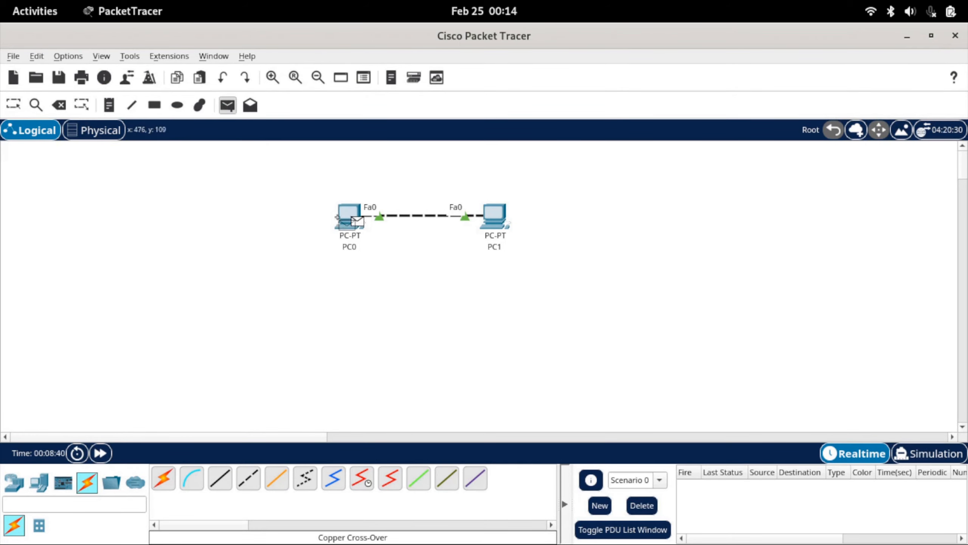
pyautogui.click(492, 218)
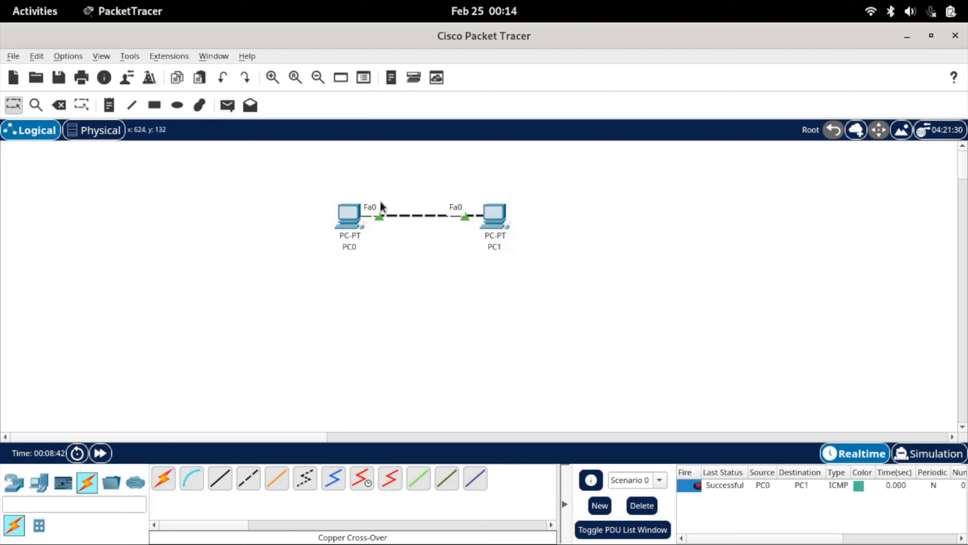
pyautogui.click(228, 105)
pyautogui.click(494, 221)
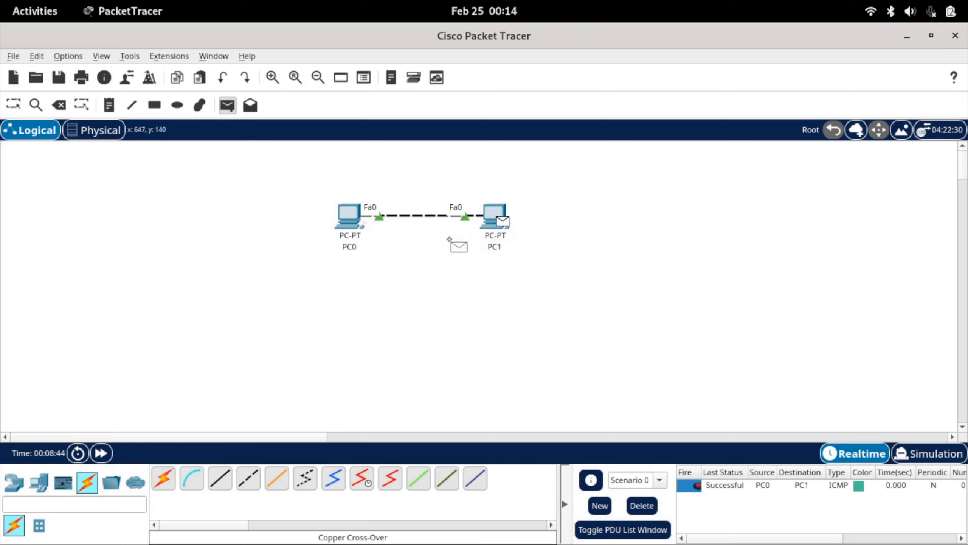
pyautogui.click(354, 217)
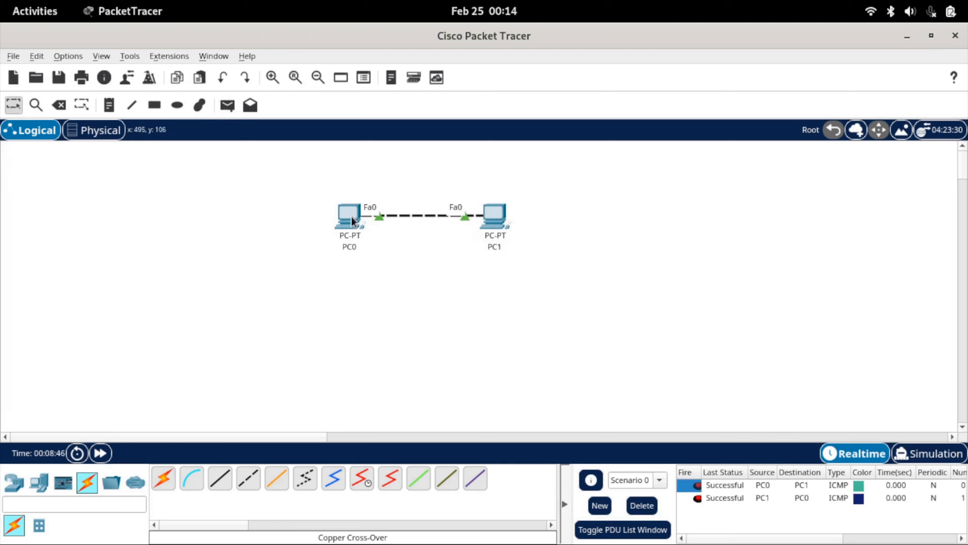